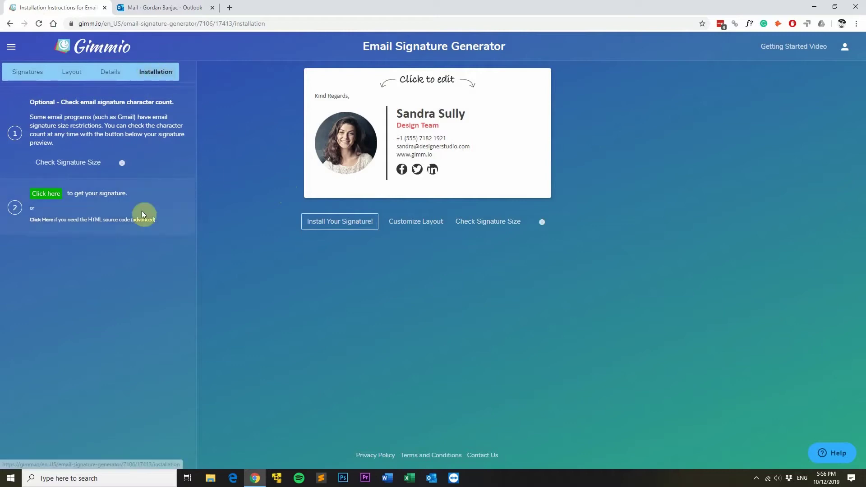
{"action": "left_click", "coordinate": [46, 193]}
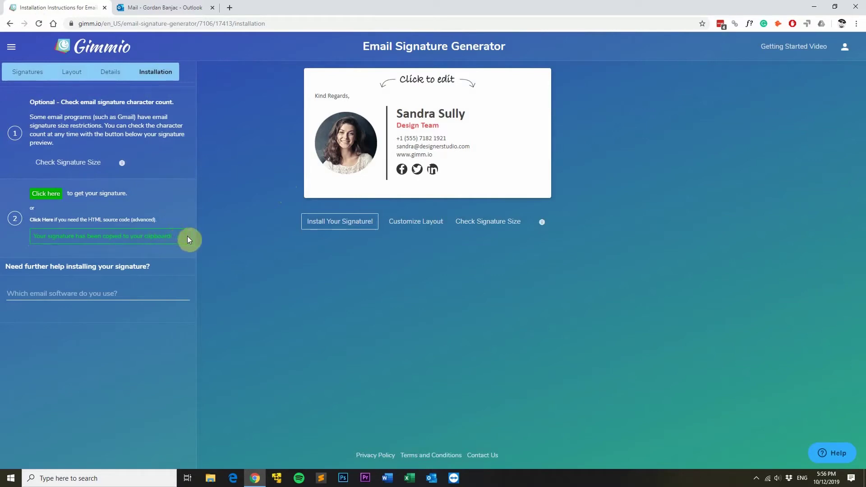
Step: Reach Outlook's Email signature settings via the gear menu and a settings search
{"action": "left_click", "coordinate": [157, 9]}
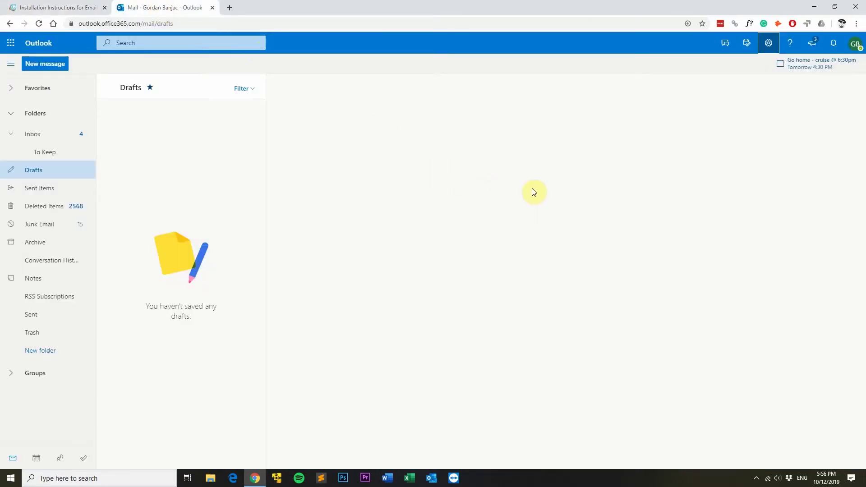
{"action": "left_click", "coordinate": [769, 44]}
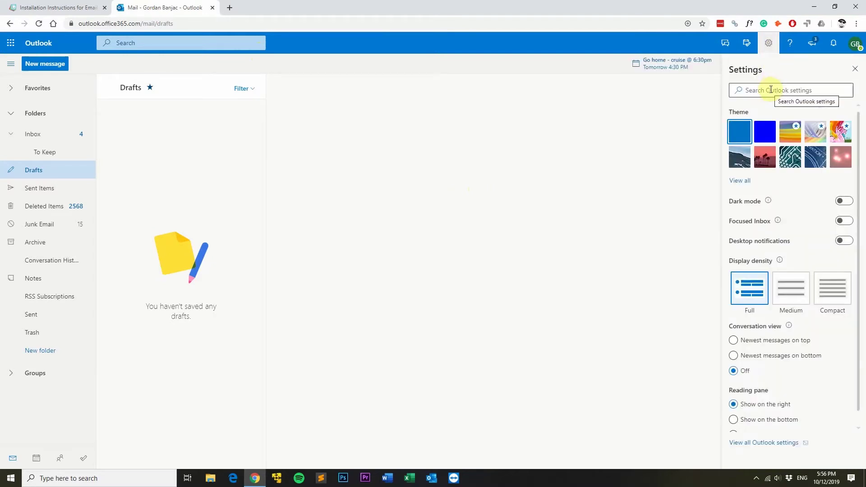
{"action": "left_click", "coordinate": [770, 90]}
{"action": "type", "text": "email"}
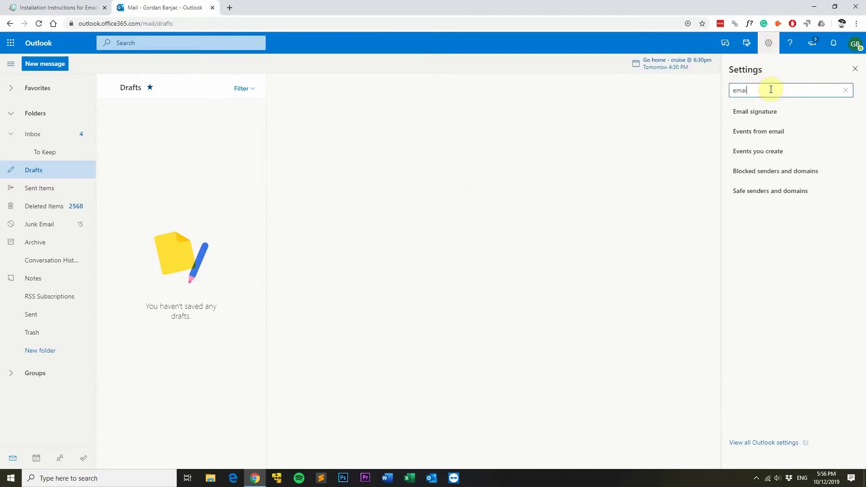
{"action": "type", "text": " signature"}
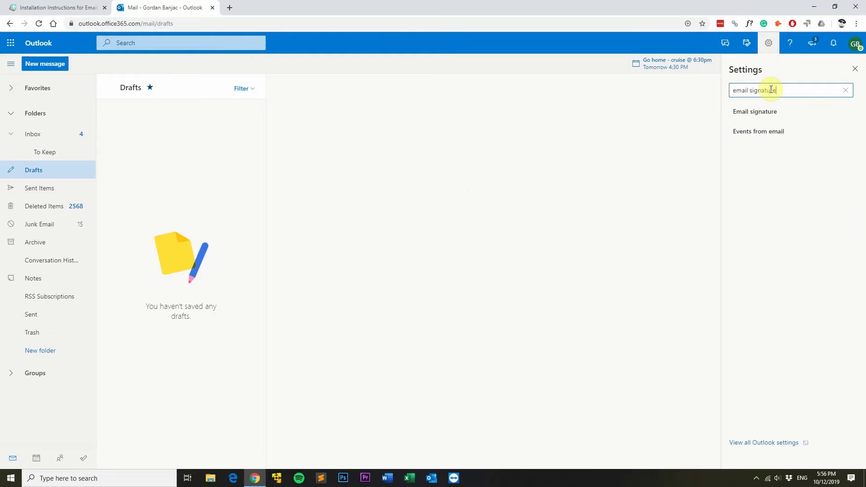
{"action": "left_click", "coordinate": [760, 114]}
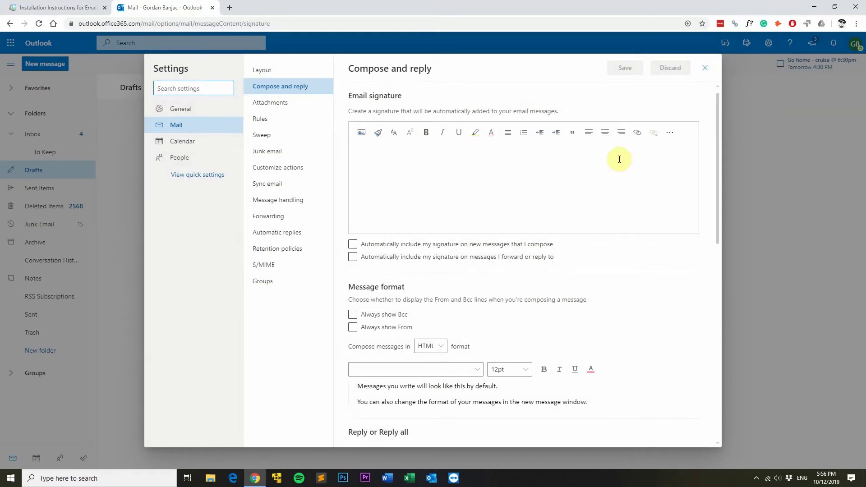
{"action": "left_click", "coordinate": [380, 156]}
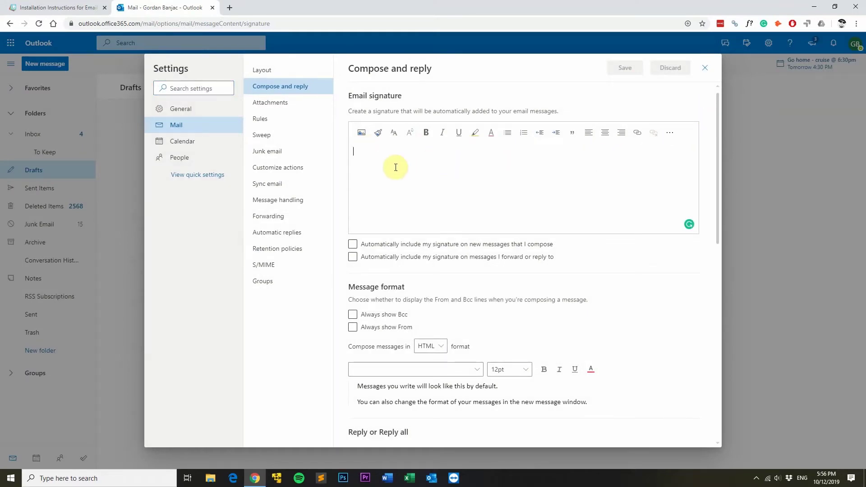
{"action": "key", "text": "ctrl+v"}
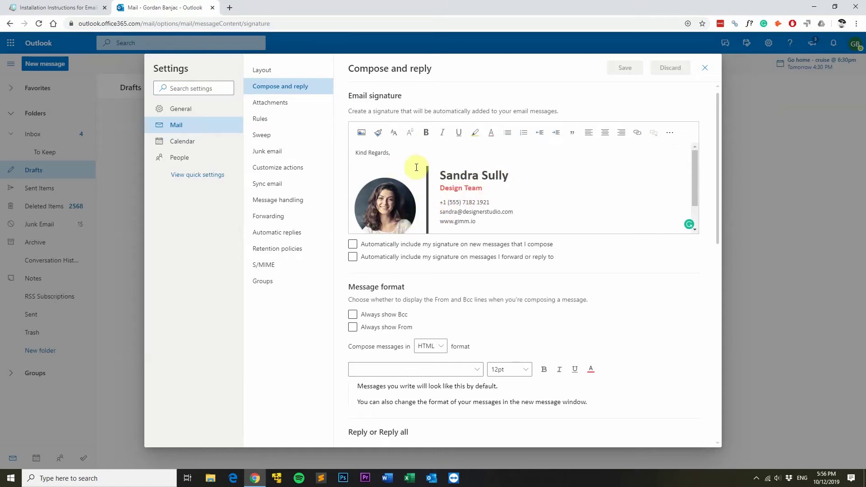
{"action": "left_click", "coordinate": [353, 244]}
Step: Include the signature on forwards and replies, keep HTML format, save and close settings
{"action": "left_click", "coordinate": [352, 257]}
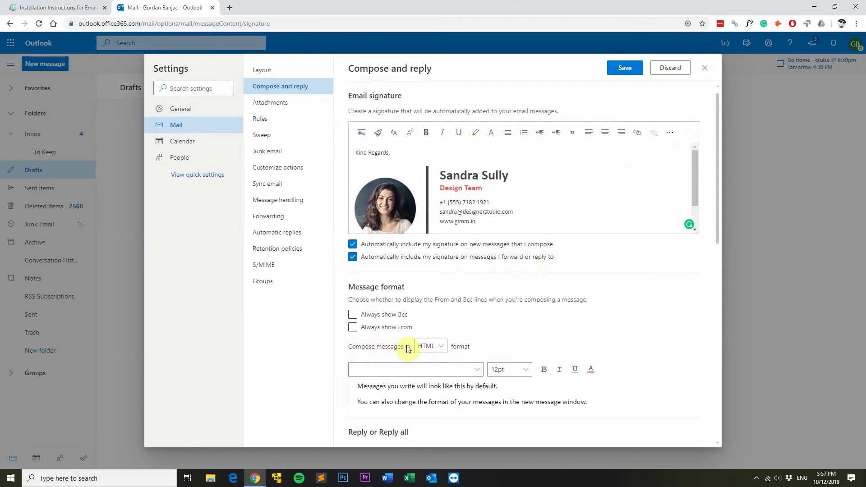
{"action": "left_click", "coordinate": [444, 349]}
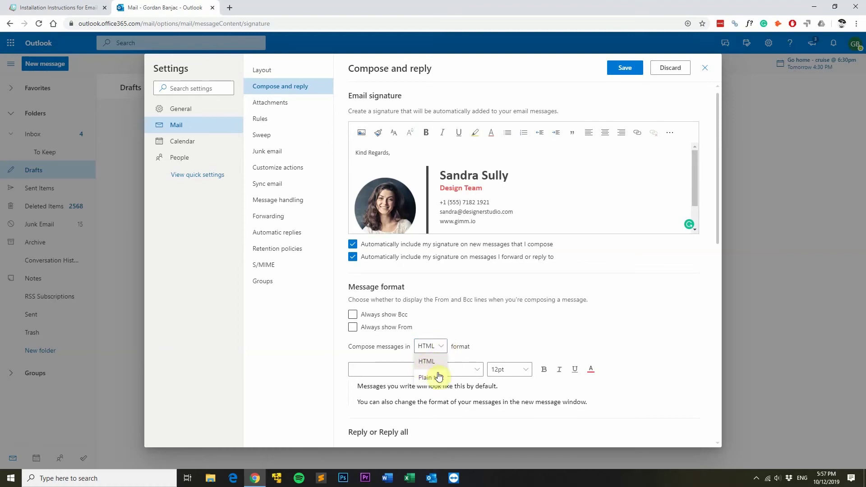
{"action": "left_click", "coordinate": [427, 363]}
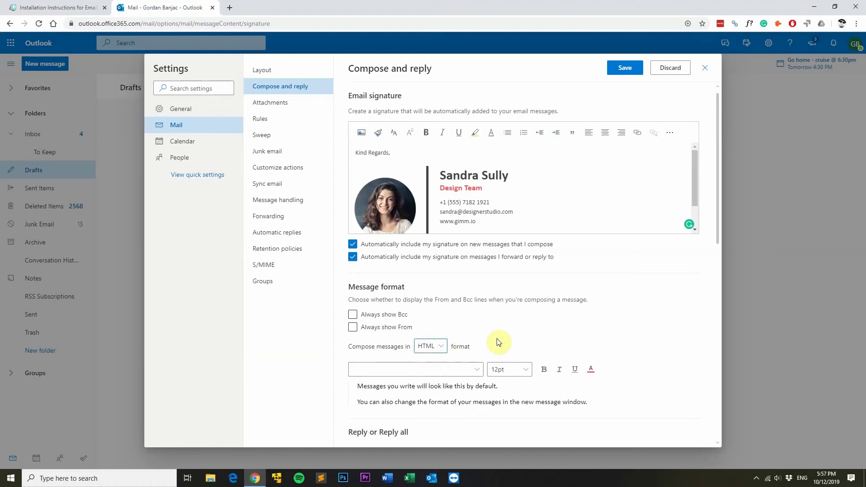
{"action": "left_click", "coordinate": [621, 70]}
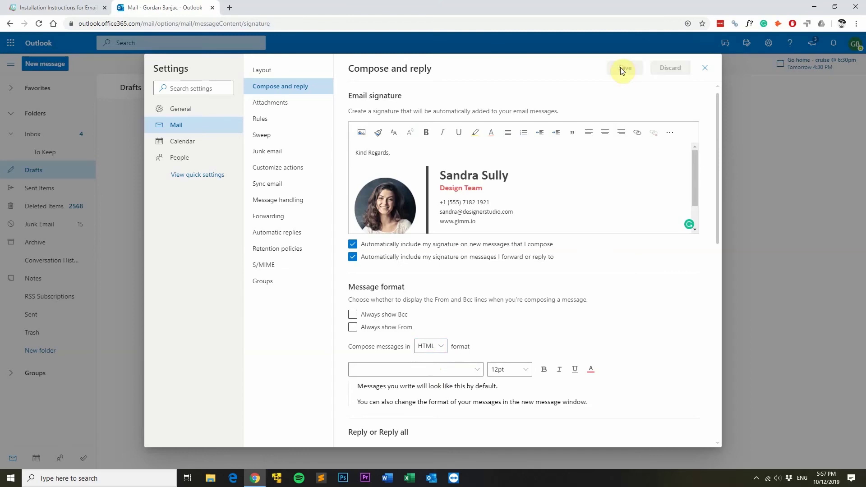
{"action": "left_click", "coordinate": [706, 70]}
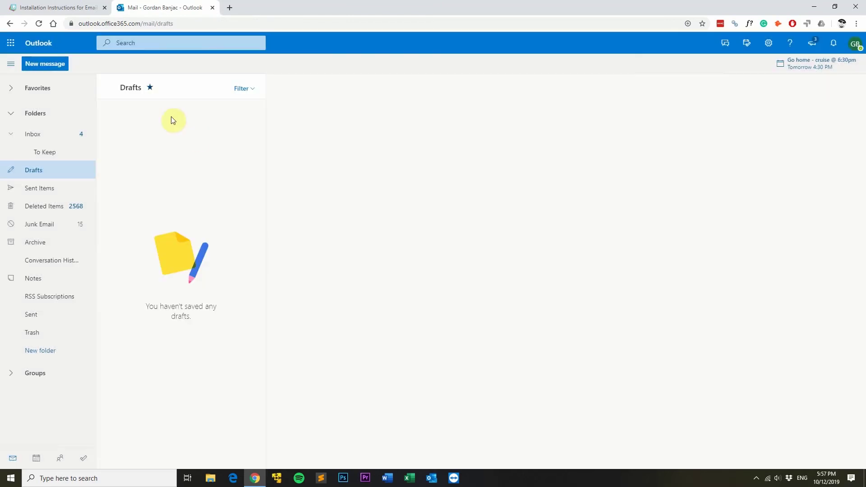
{"action": "left_click", "coordinate": [45, 64]}
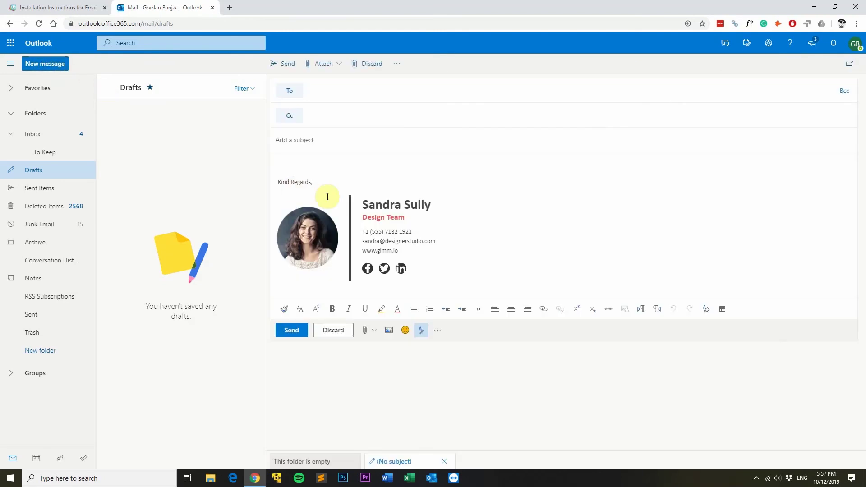